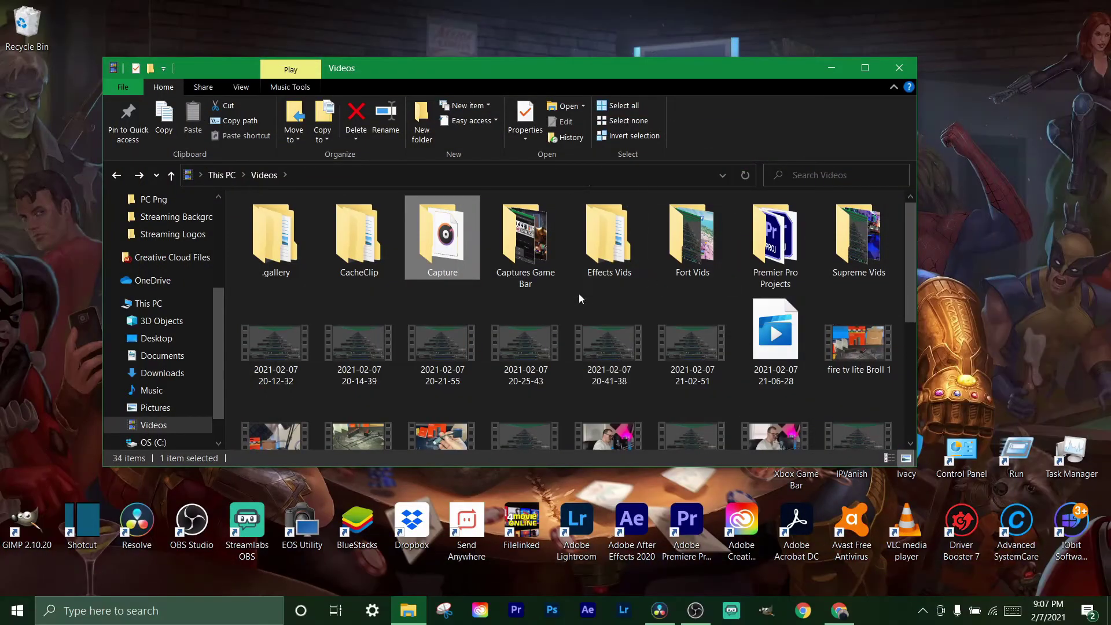
- Browse the fire tv and firestick clips in Videos and dismiss VLC's Convert dialog
left_click_drag(420, 68, 471, 56)
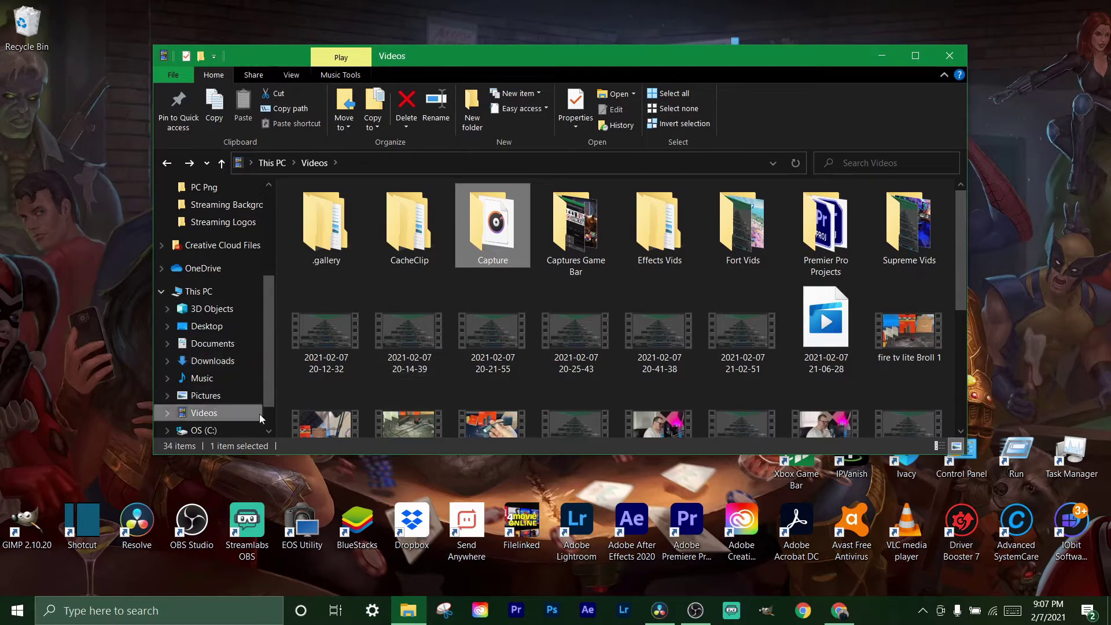
scroll(229, 411, "up", 3)
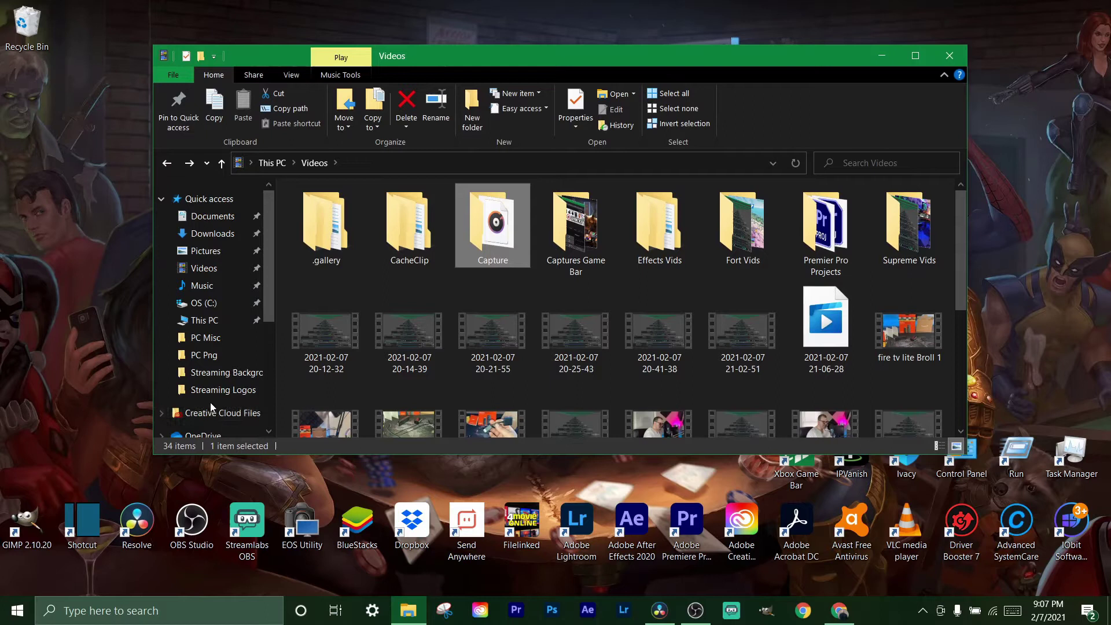
scroll(197, 354, "down", 1)
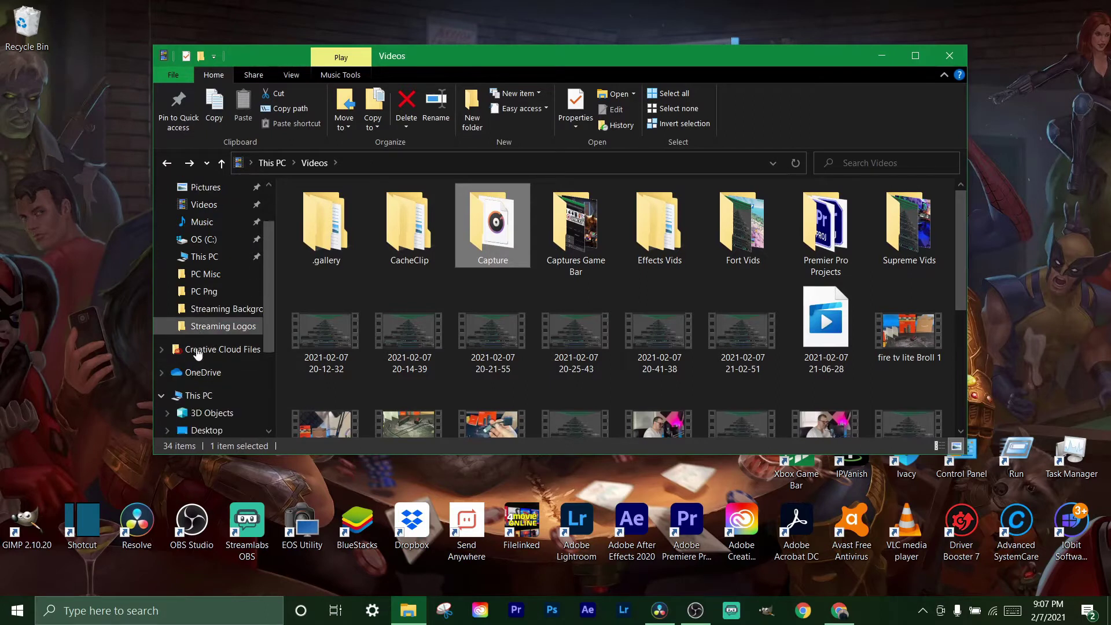
scroll(197, 354, "down", 3)
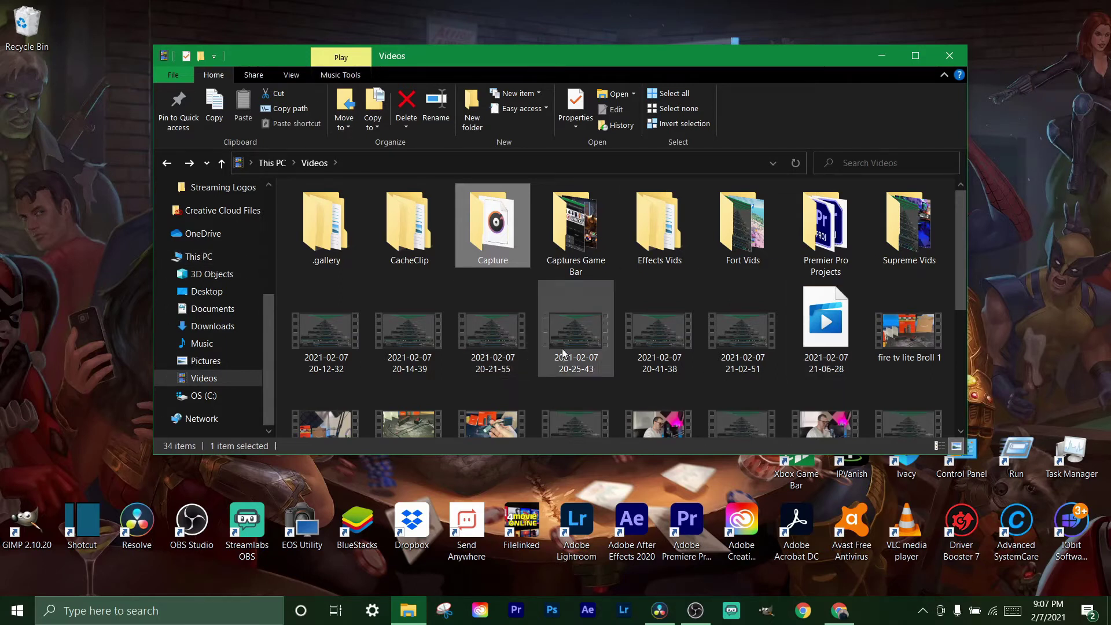
scroll(580, 292, "down", 1)
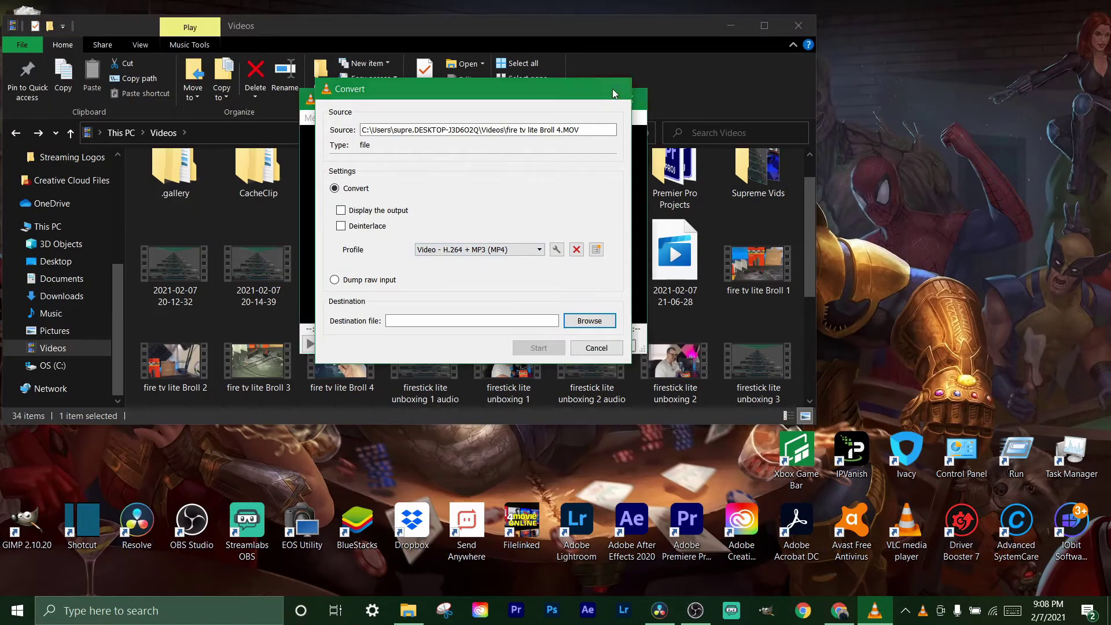
left_click(612, 88)
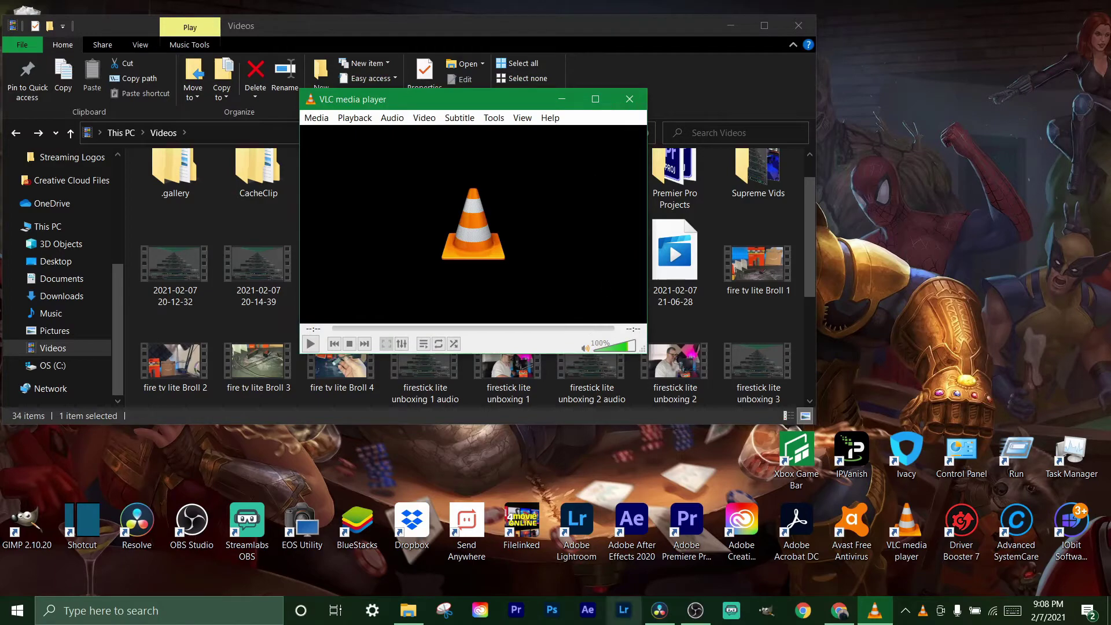
- In Resolve, open Import Media from the Media Pool, then cancel without importing
left_click(657, 614)
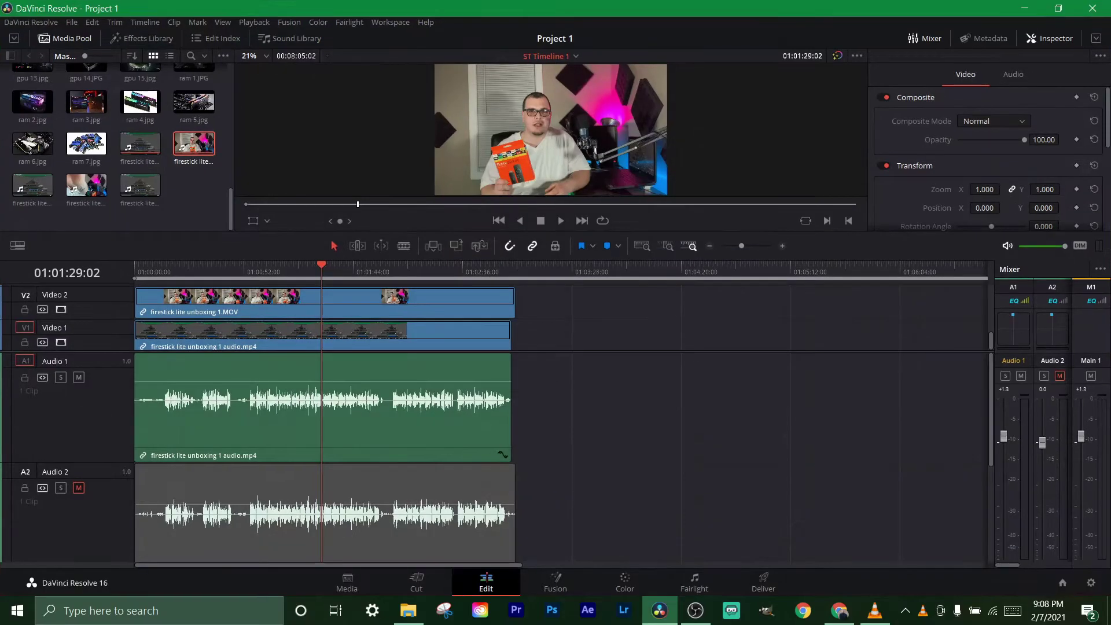
right_click(189, 185)
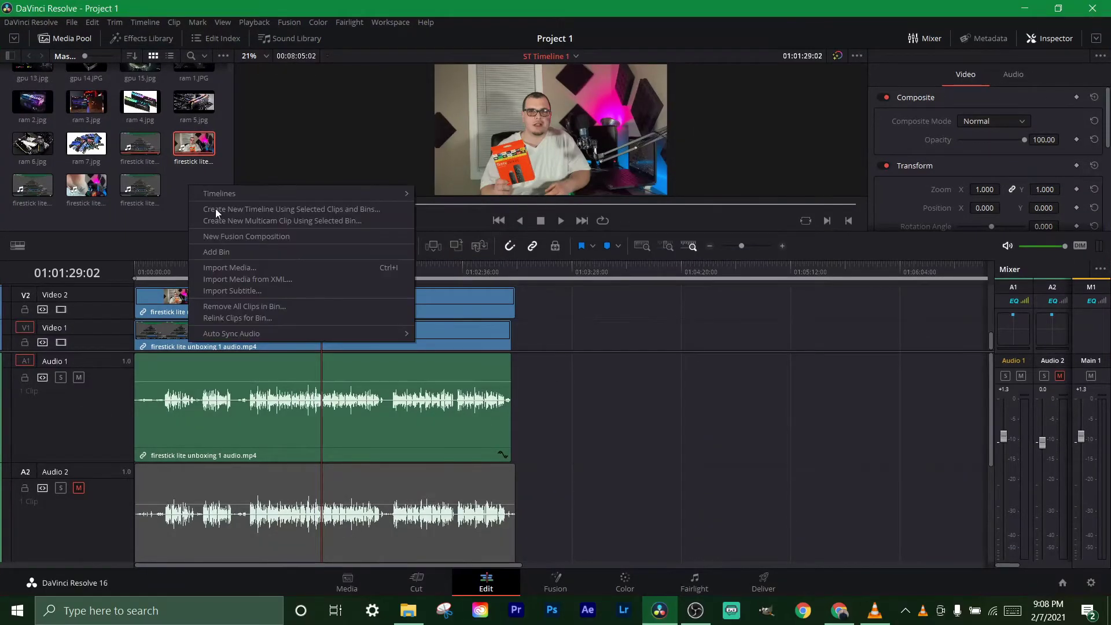
left_click(223, 264)
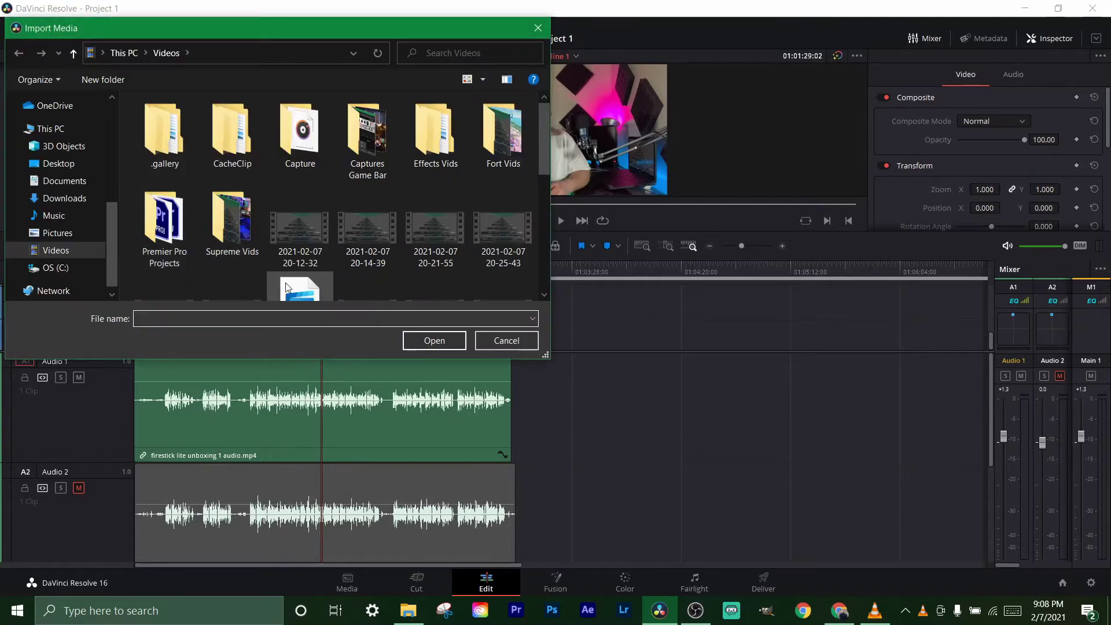
scroll(286, 277, "down", 1)
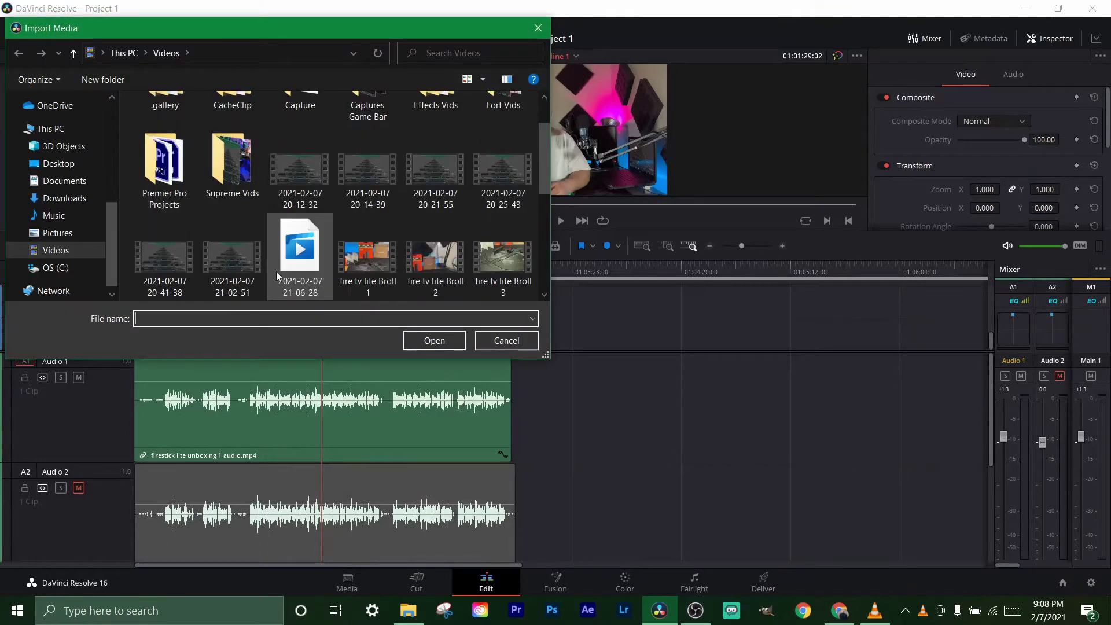
left_click(536, 32)
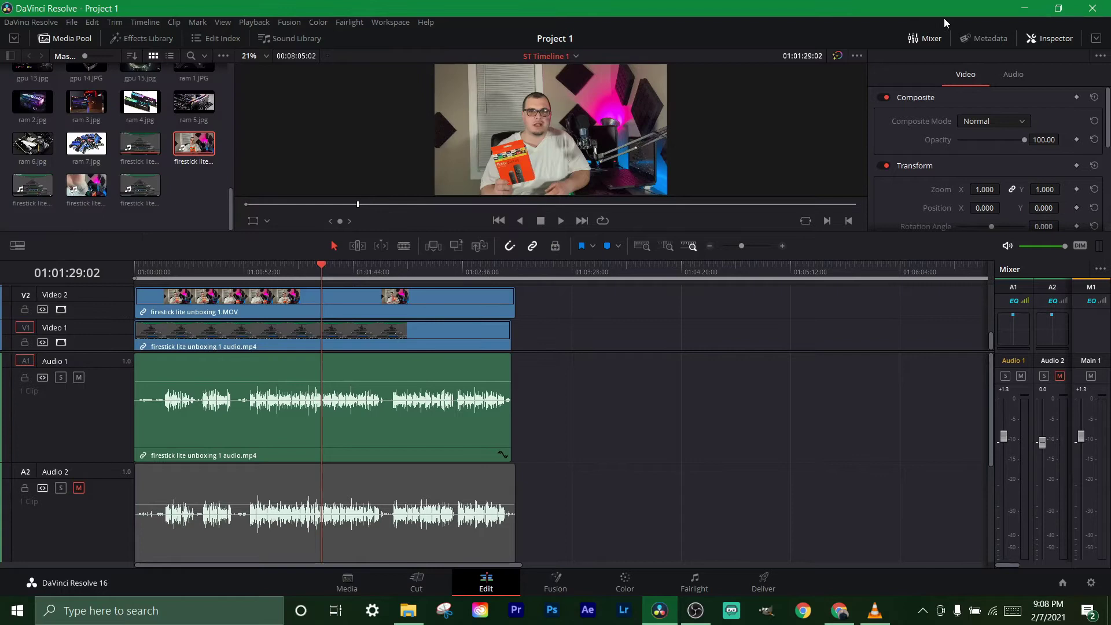
- Minimize Resolve, close VLC, and minimize the Videos folder to reveal the desktop
left_click(1022, 6)
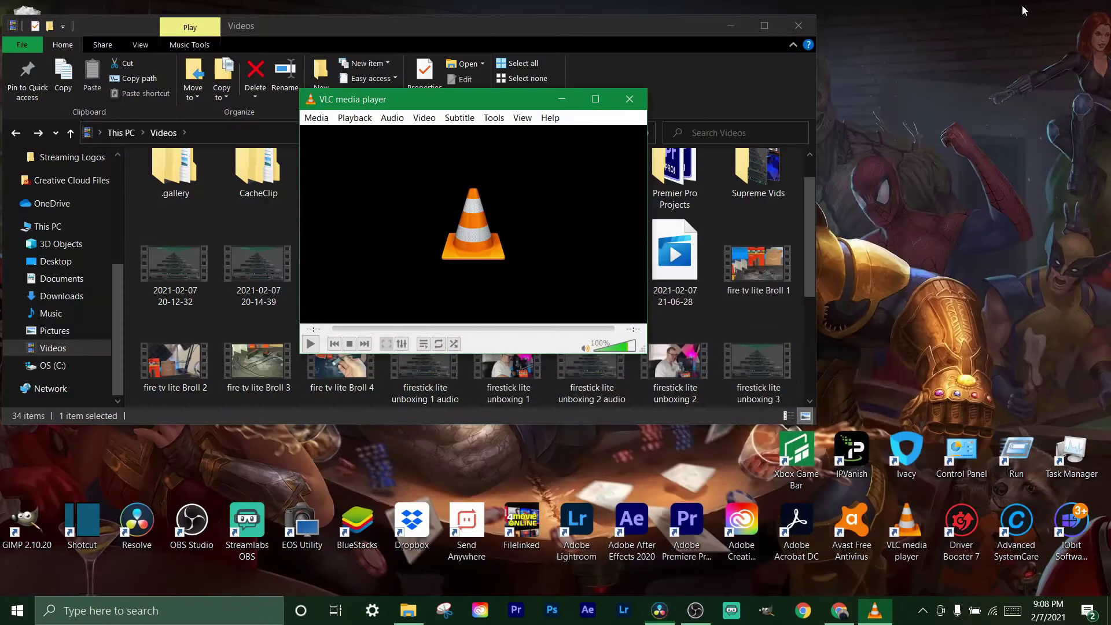
left_click(629, 99)
left_click(727, 33)
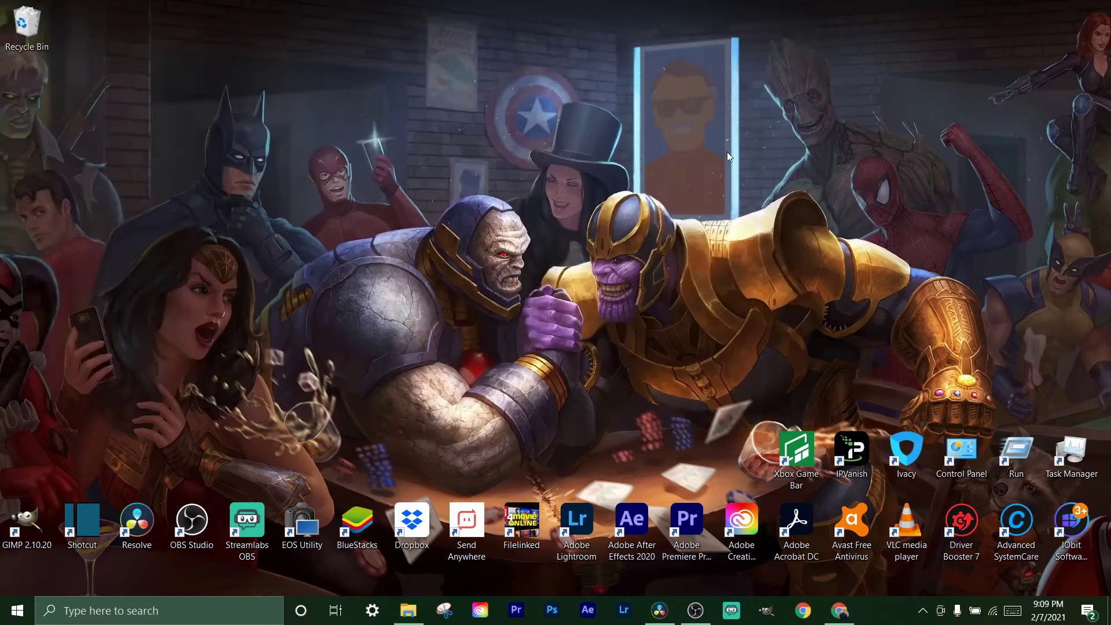
- Launch Microsoft Store from Windows search, search 'hevc', and open the HEVC Video Extensions page
left_click(207, 606)
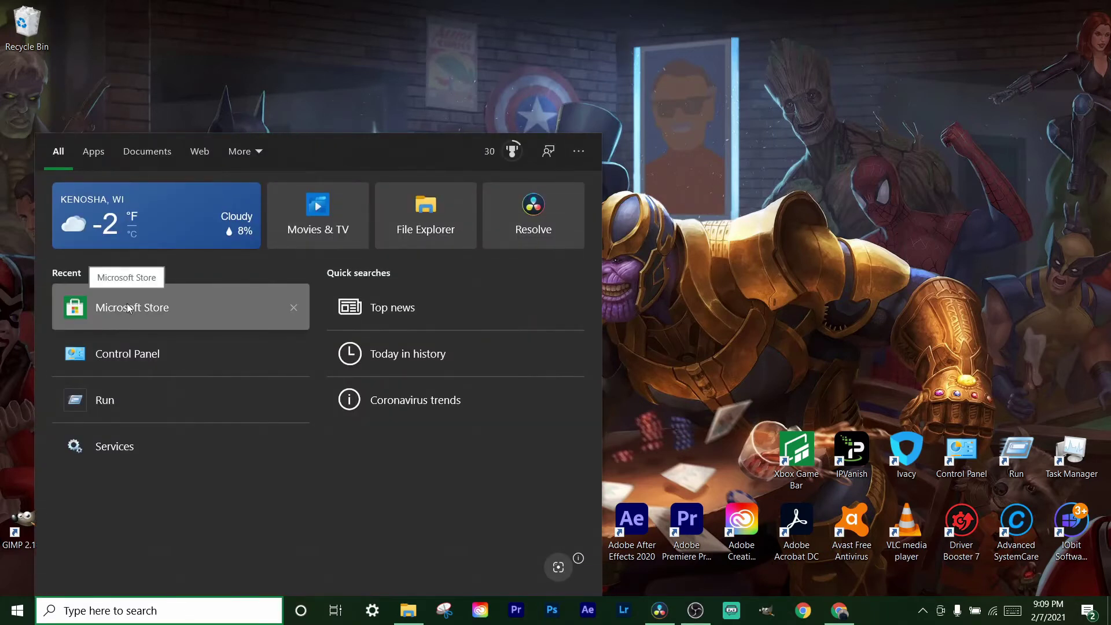
left_click(129, 309)
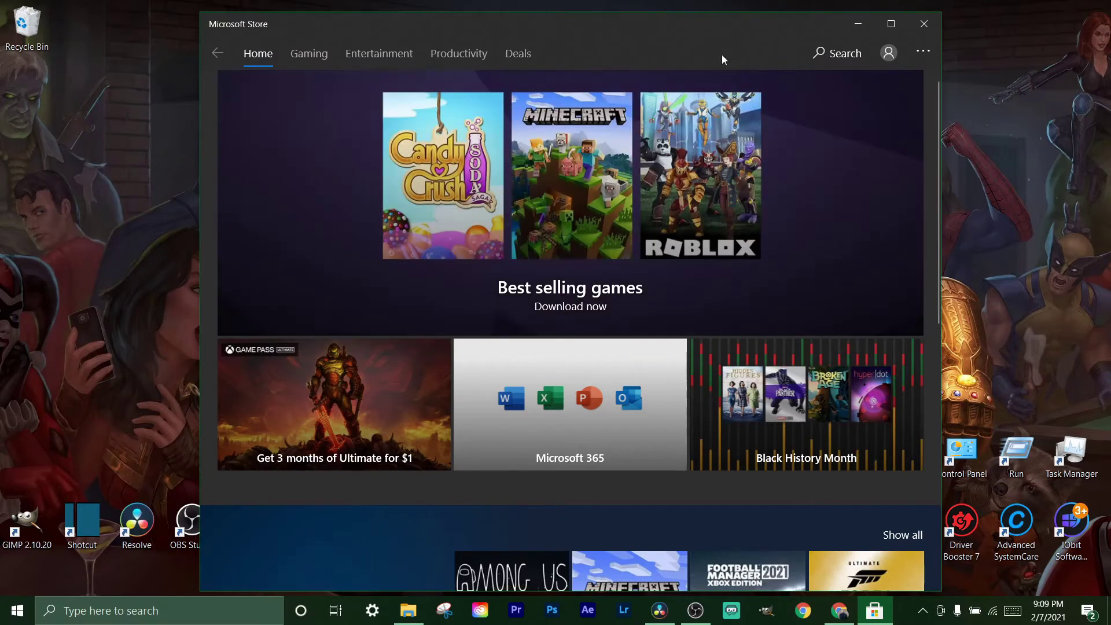
left_click(818, 58)
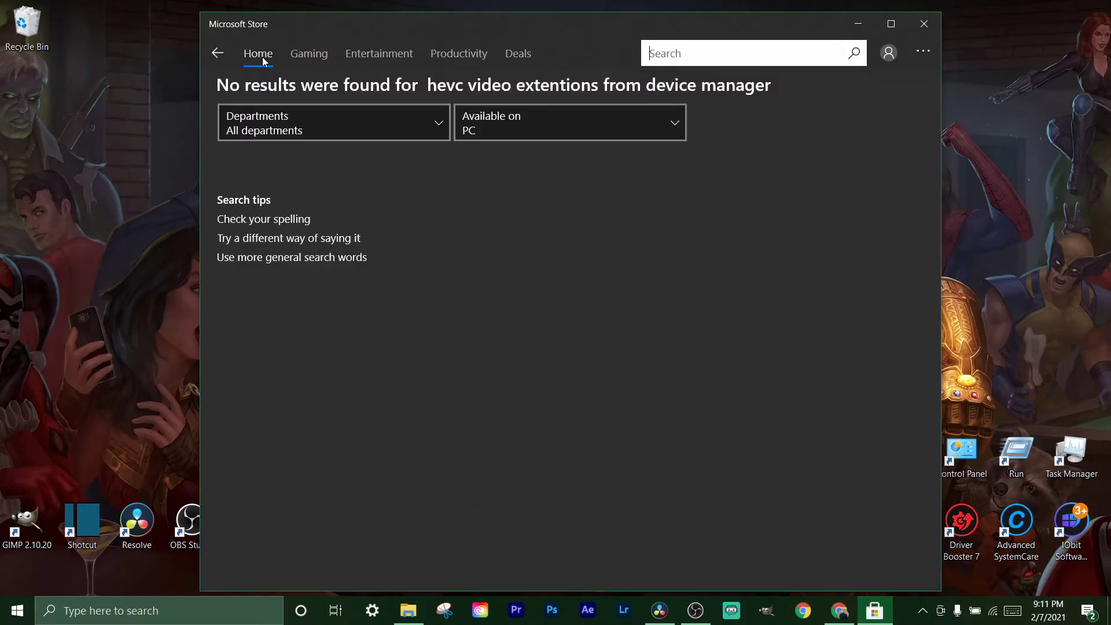
left_click(263, 60)
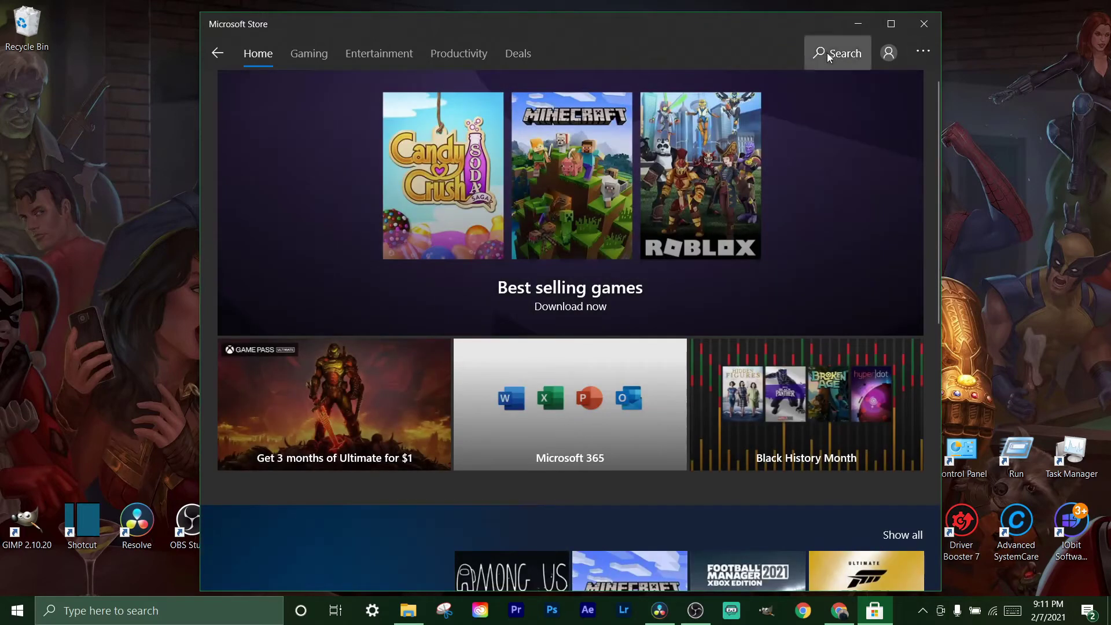
left_click(827, 54)
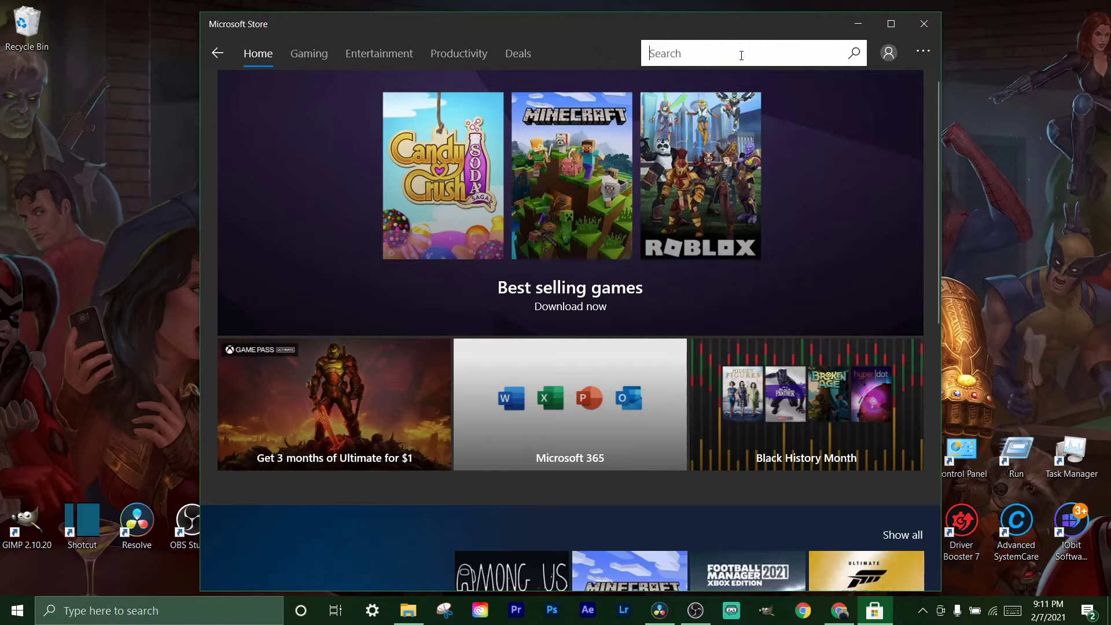
type("hevc")
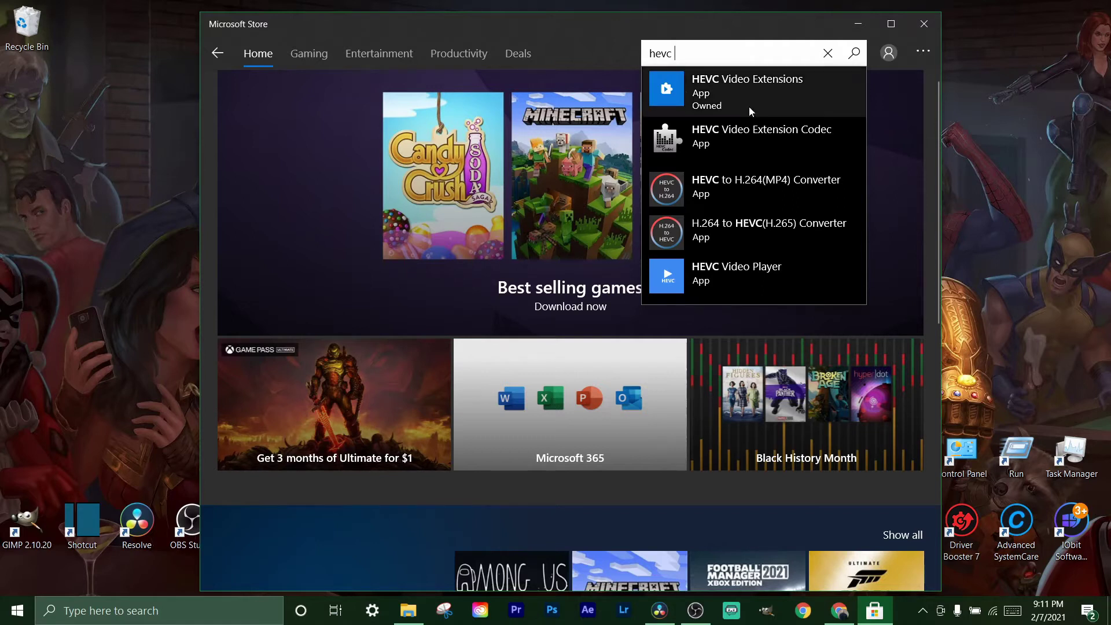
left_click(731, 92)
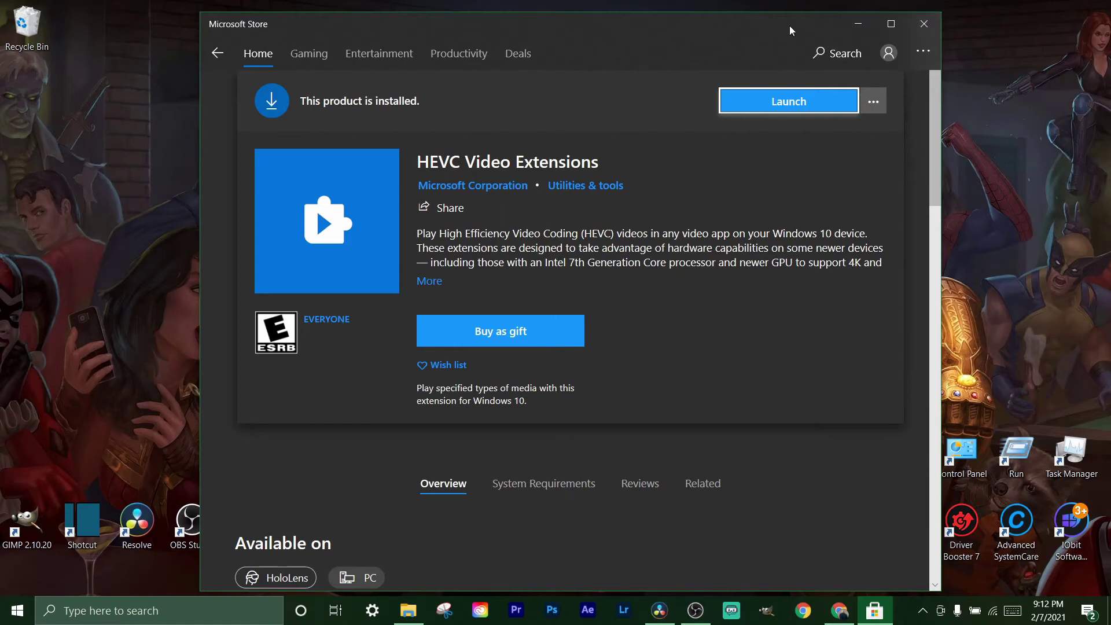
- Move the Microsoft Store window aside and minimize it
left_click_drag(858, 28, 828, 77)
left_click(831, 71)
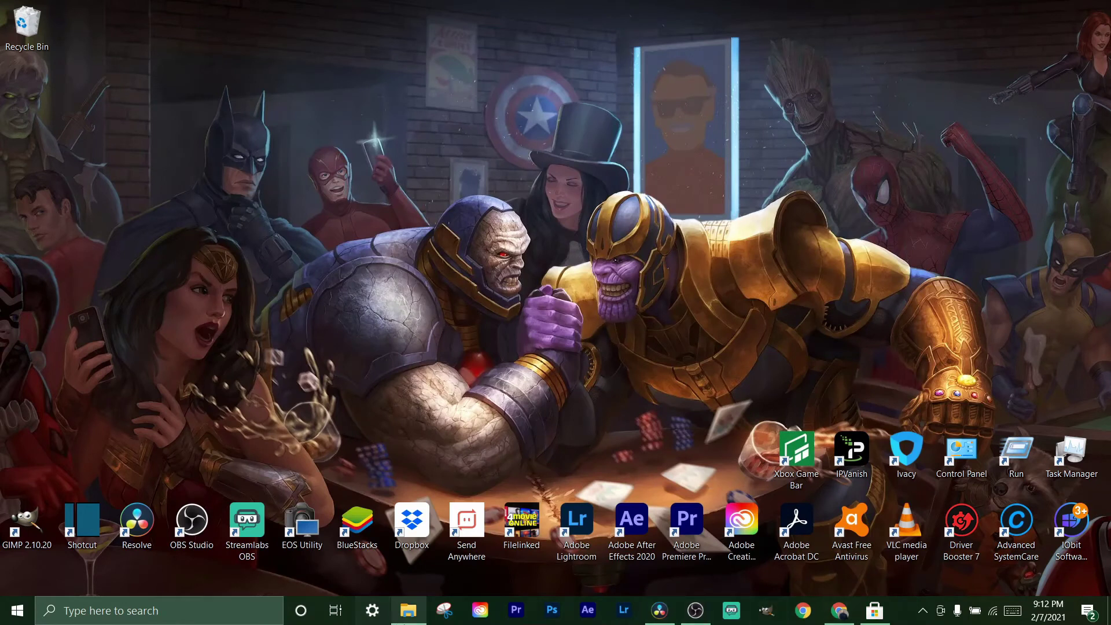
- Bring up the Videos folder, now showing thumbnails for the fire tv lite Broll clips
left_click(408, 609)
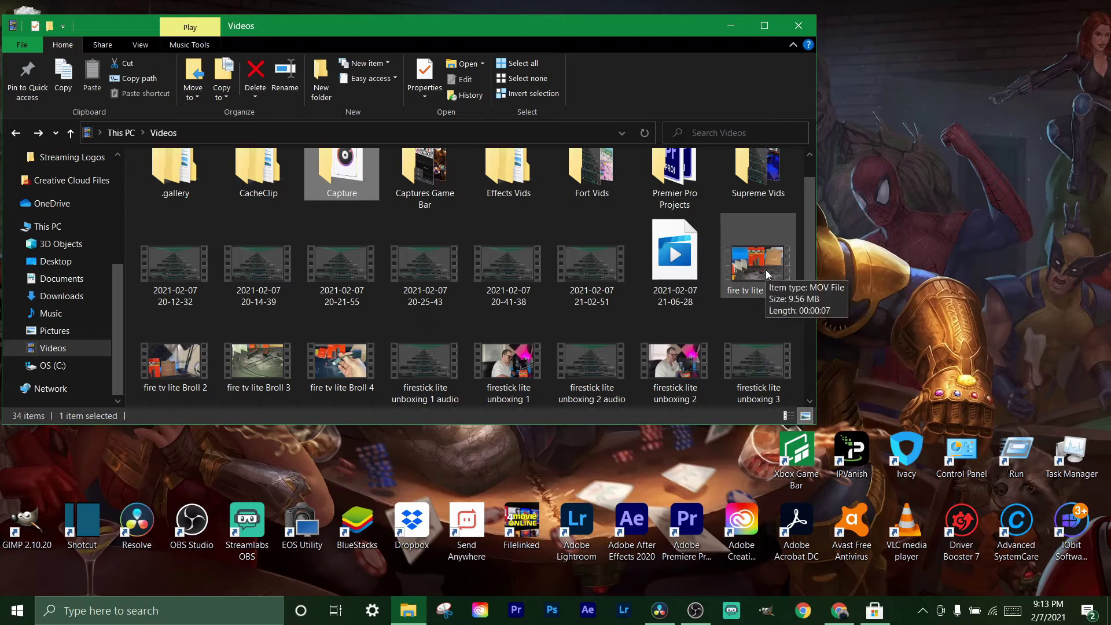
- Import the fire tv lite Broll 1 MOV clip via Media Pool Import Media, then minimize Resolve
left_click(664, 616)
right_click(176, 196)
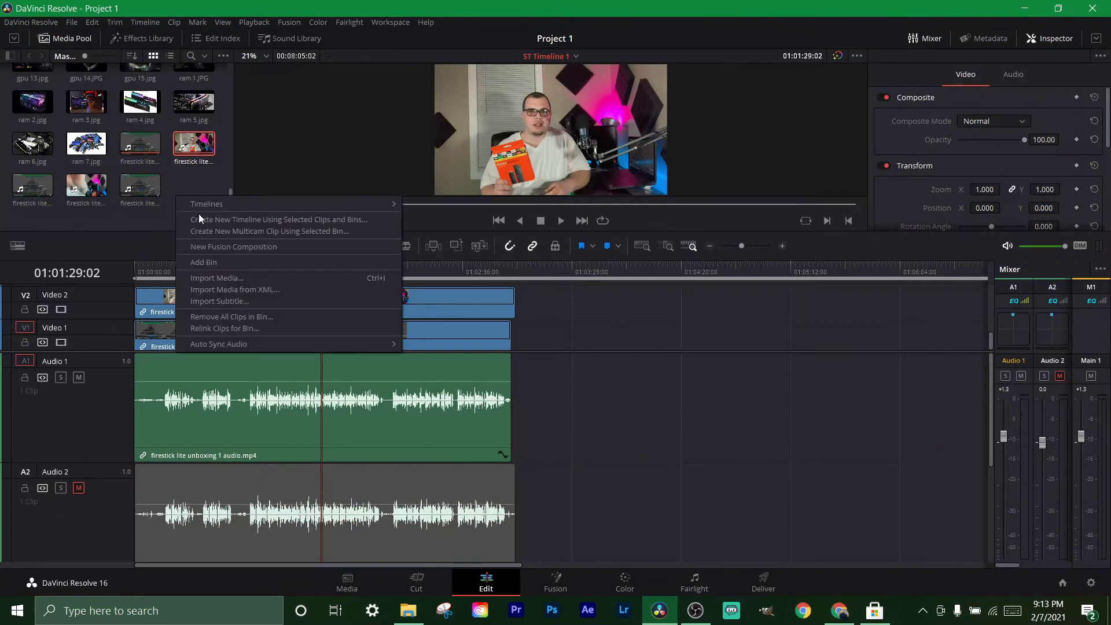
left_click(217, 273)
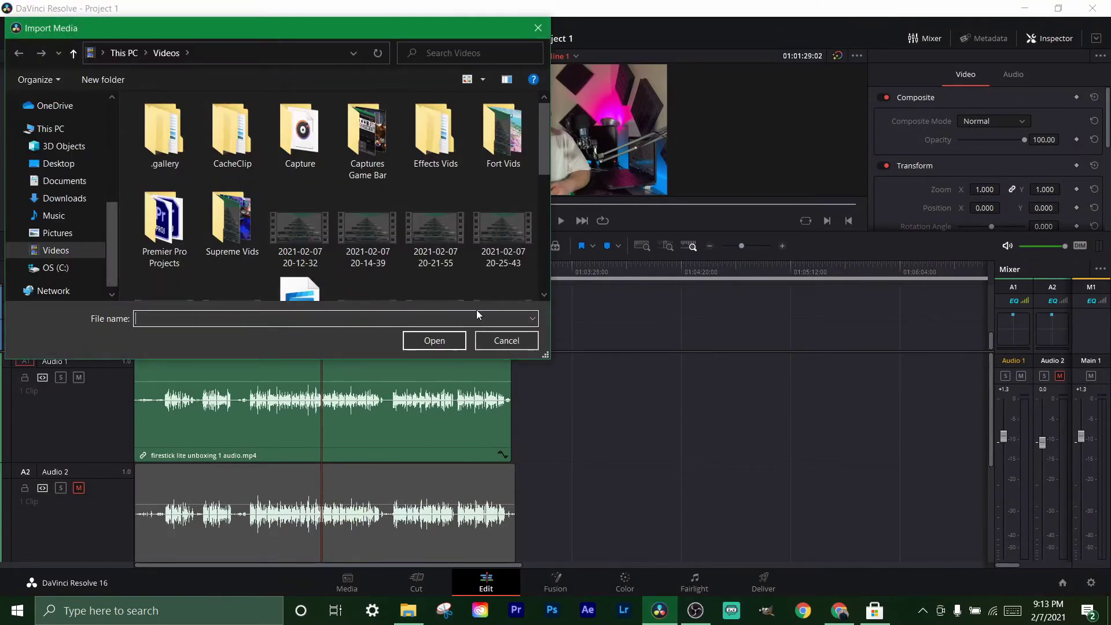
scroll(442, 265, "down", 1)
scroll(359, 287, "down", 1)
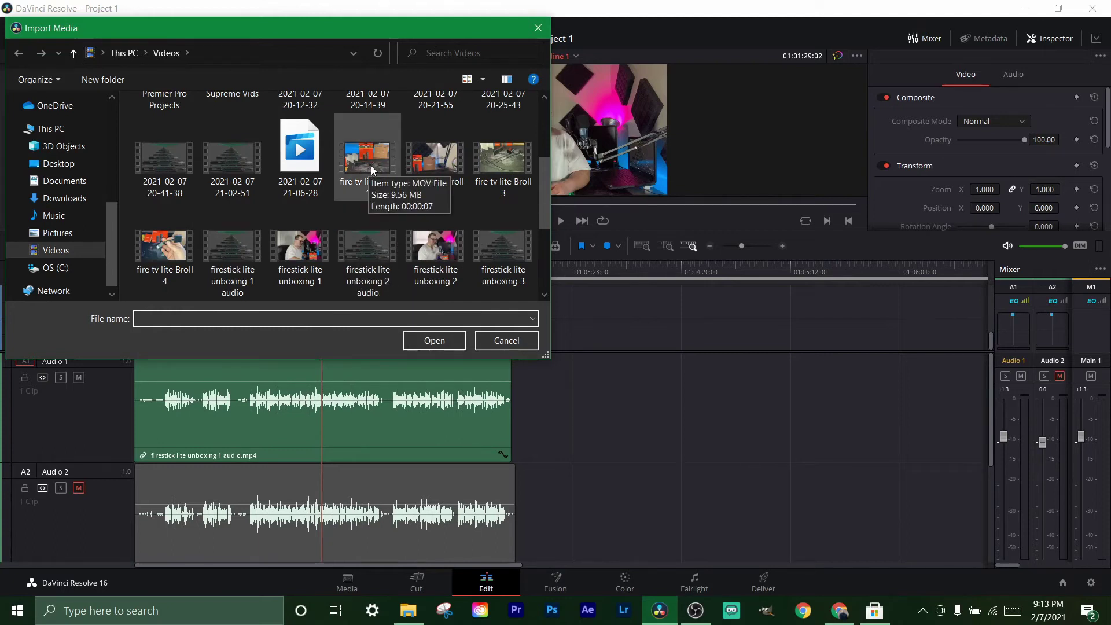
double_click(370, 165)
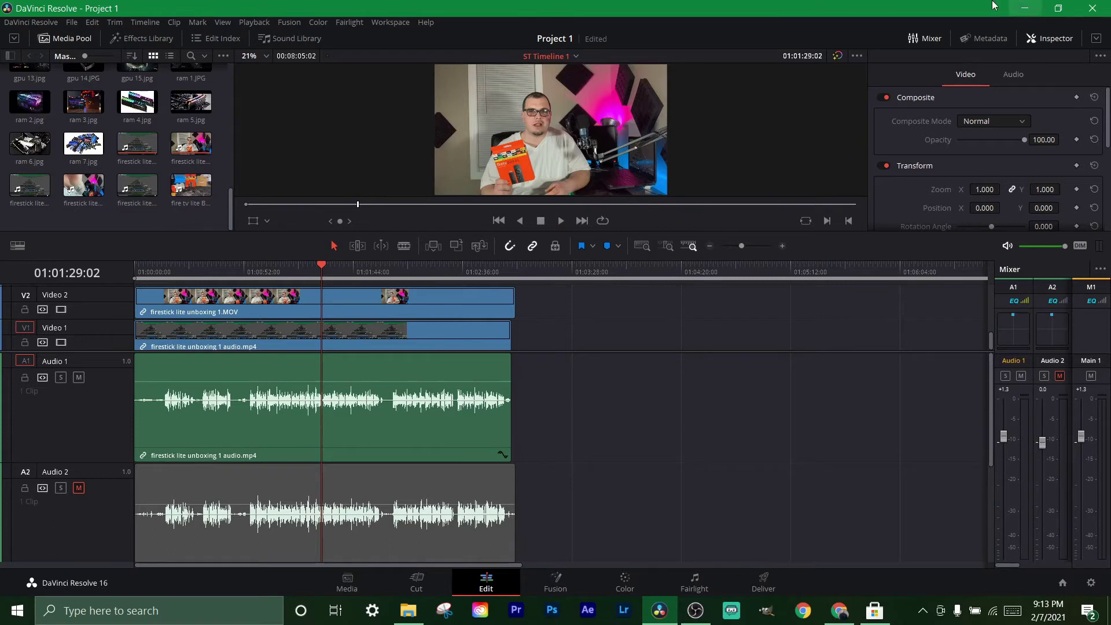
left_click(1023, 8)
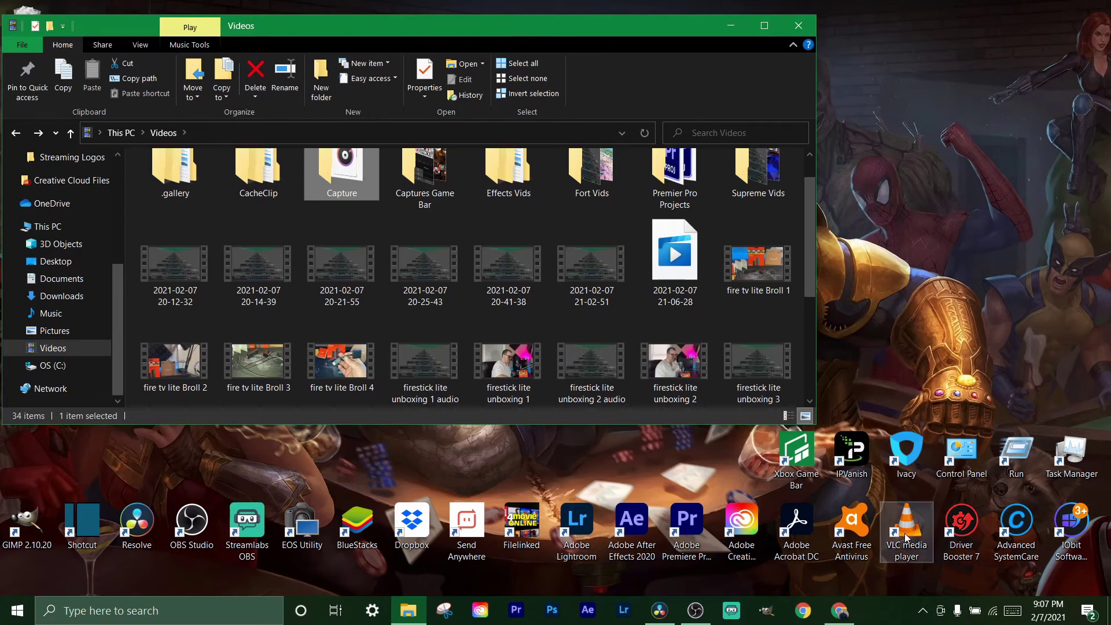
double_click(904, 533)
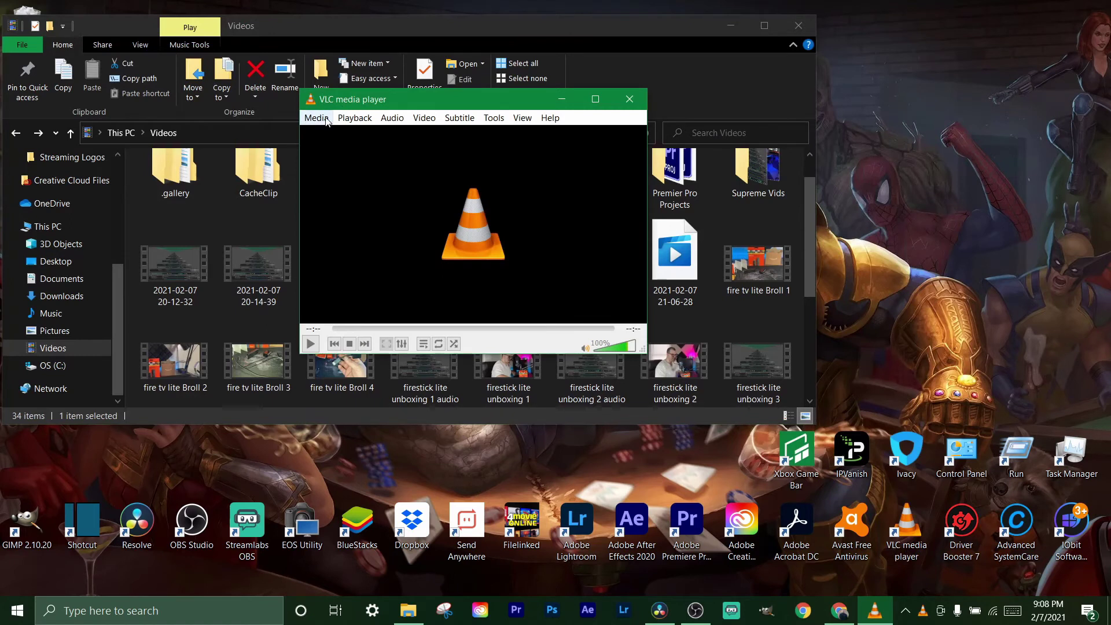
left_click(321, 119)
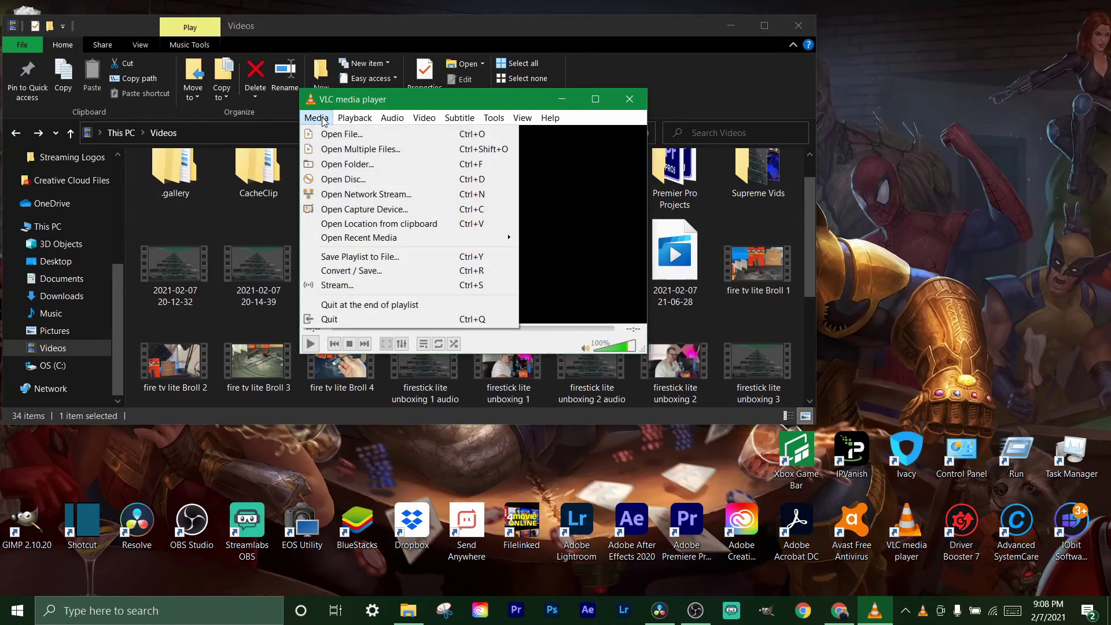
left_click(347, 271)
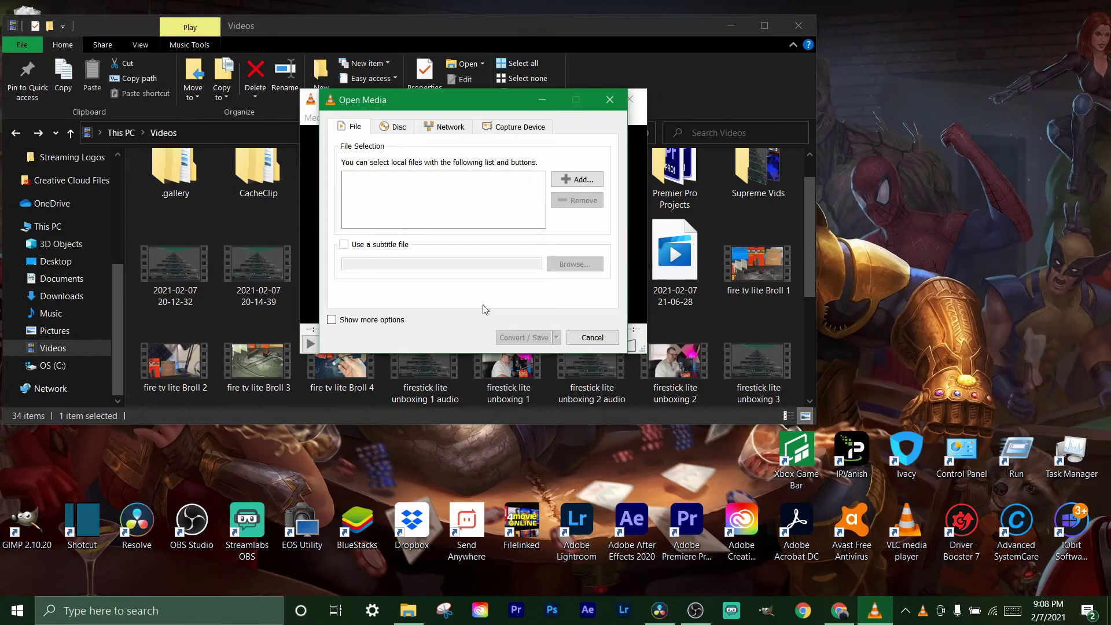
left_click(576, 180)
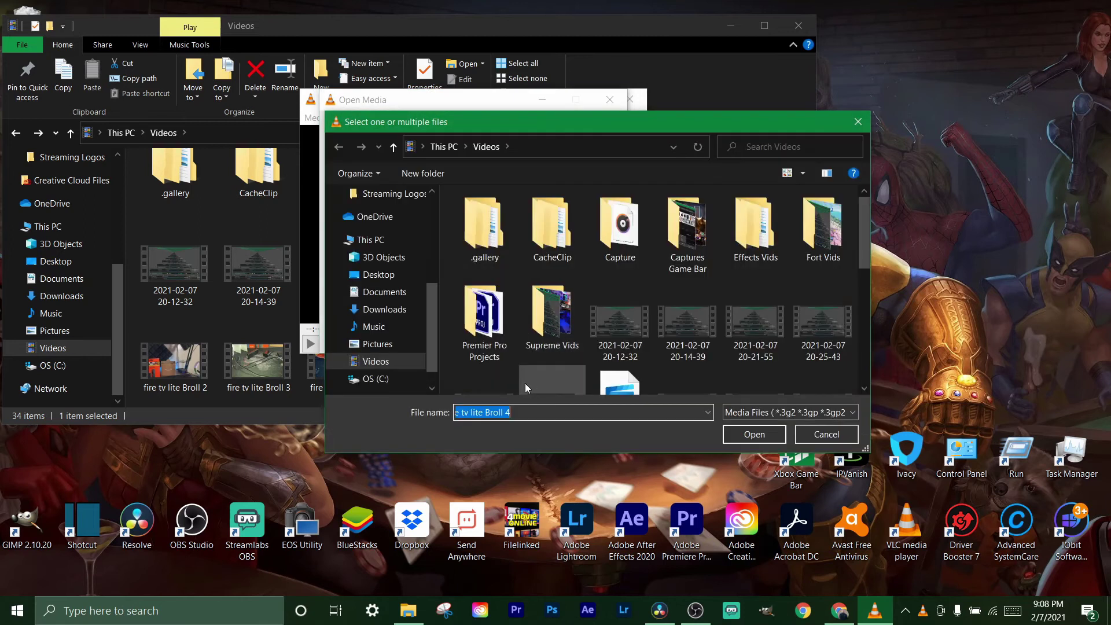
left_click(855, 122)
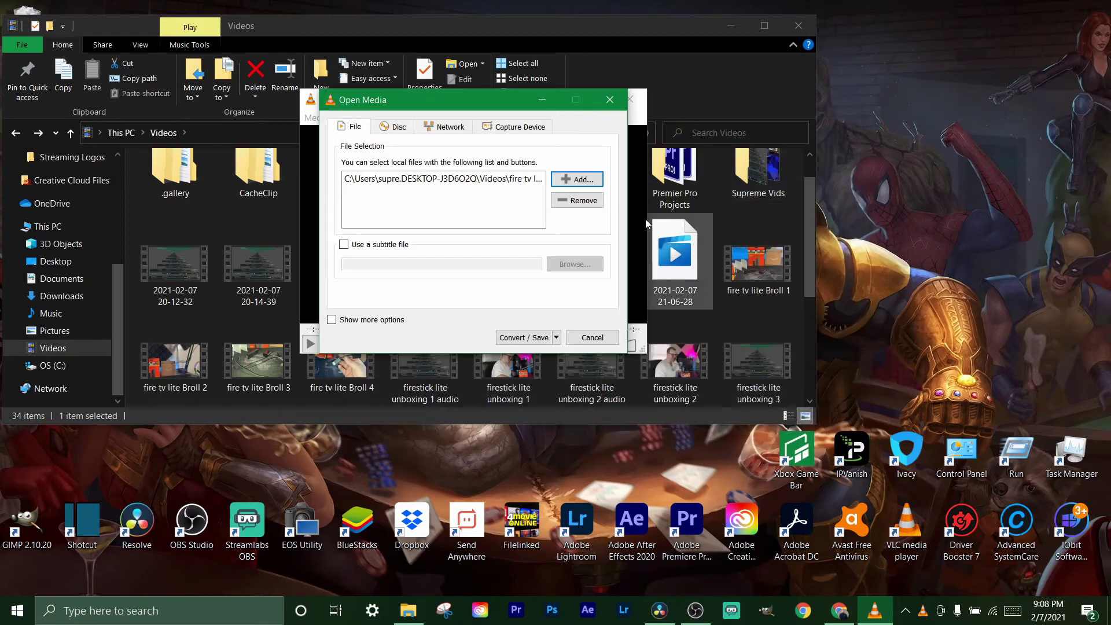
left_click(540, 339)
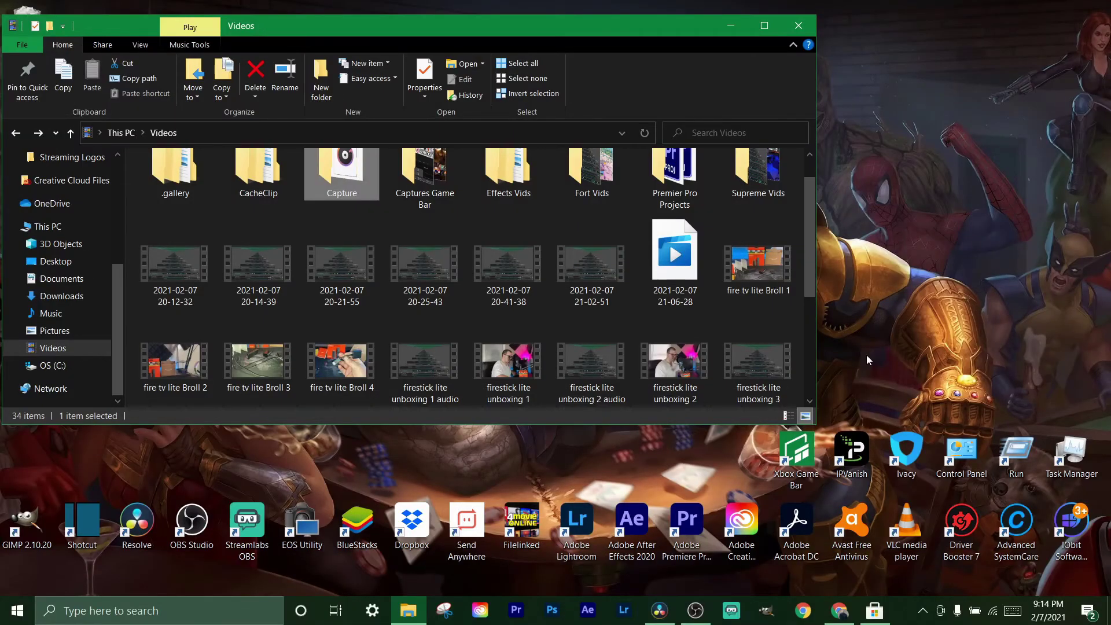
- Minimize Explorer, compare the YouTube tutorial with the HEVC Store page, then minimize Chrome
left_click(730, 23)
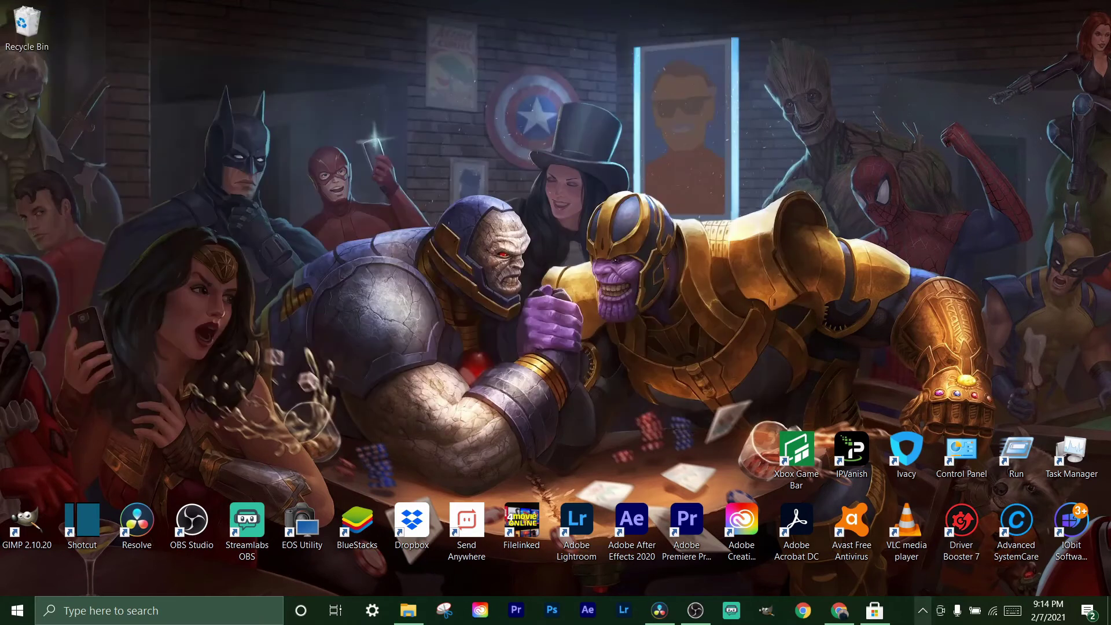
left_click(848, 613)
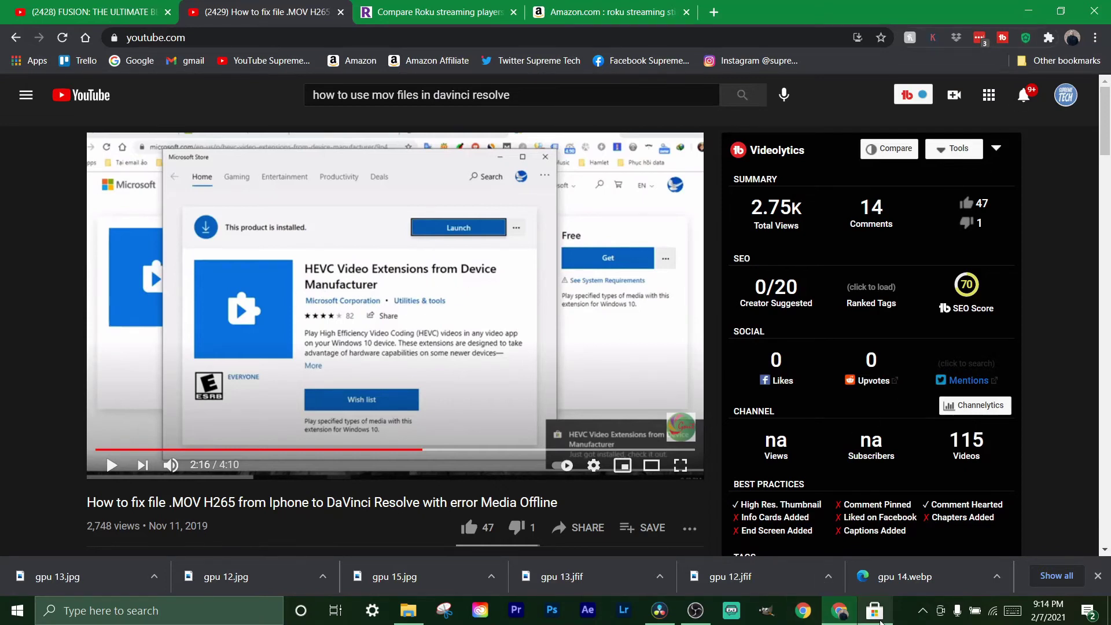
left_click(874, 611)
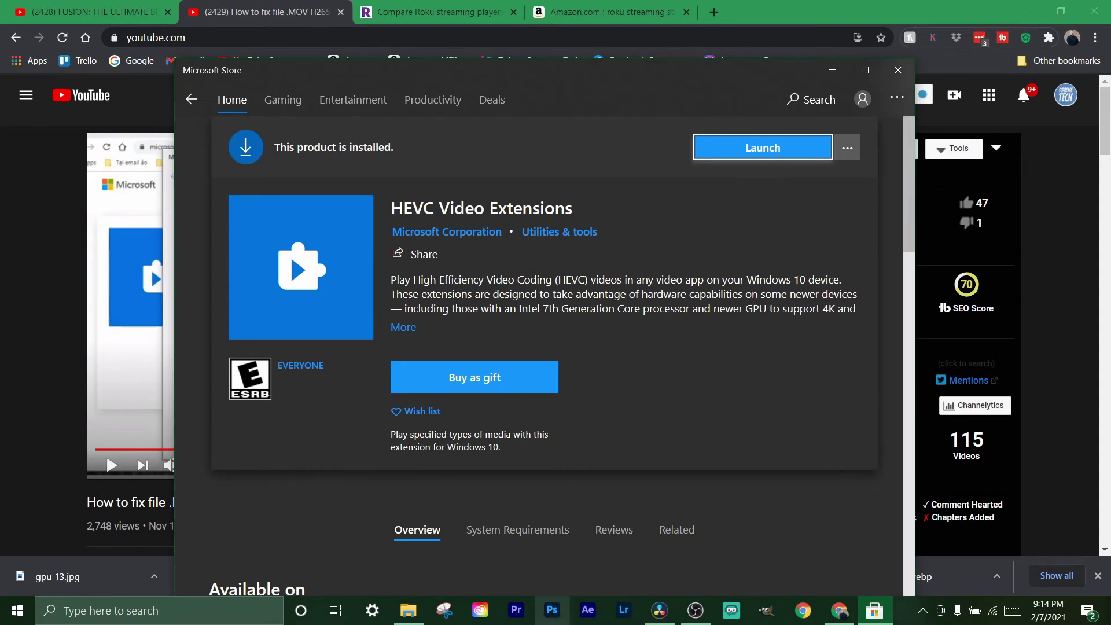
left_click(840, 611)
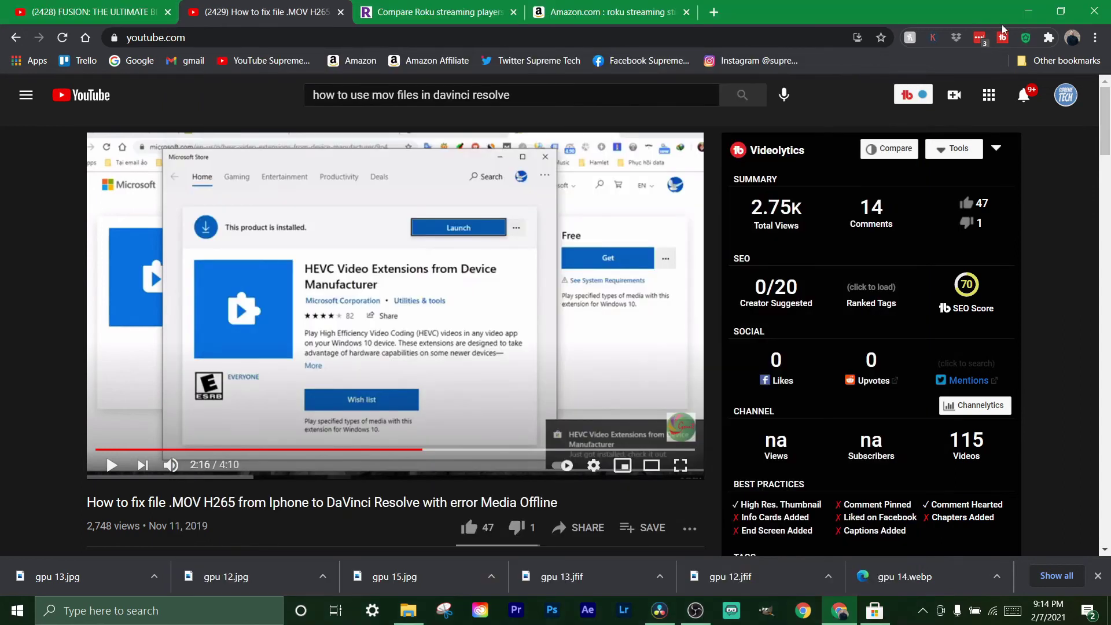
left_click(1028, 12)
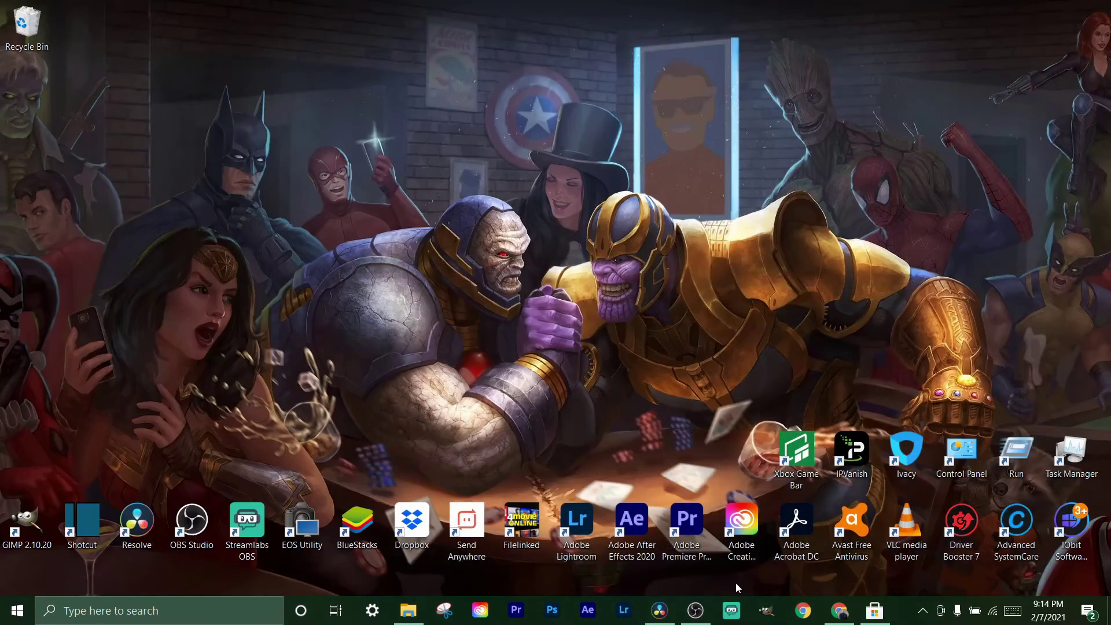
- Restore the DaVinci Resolve Project 1 window from the taskbar
mouse_move(699, 614)
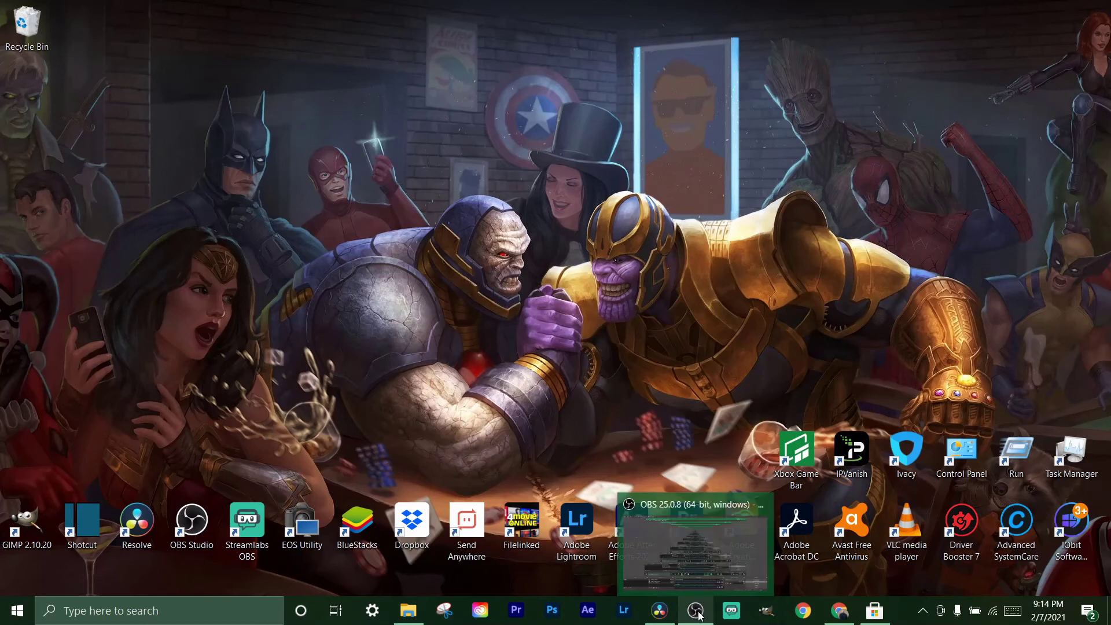
left_click(659, 611)
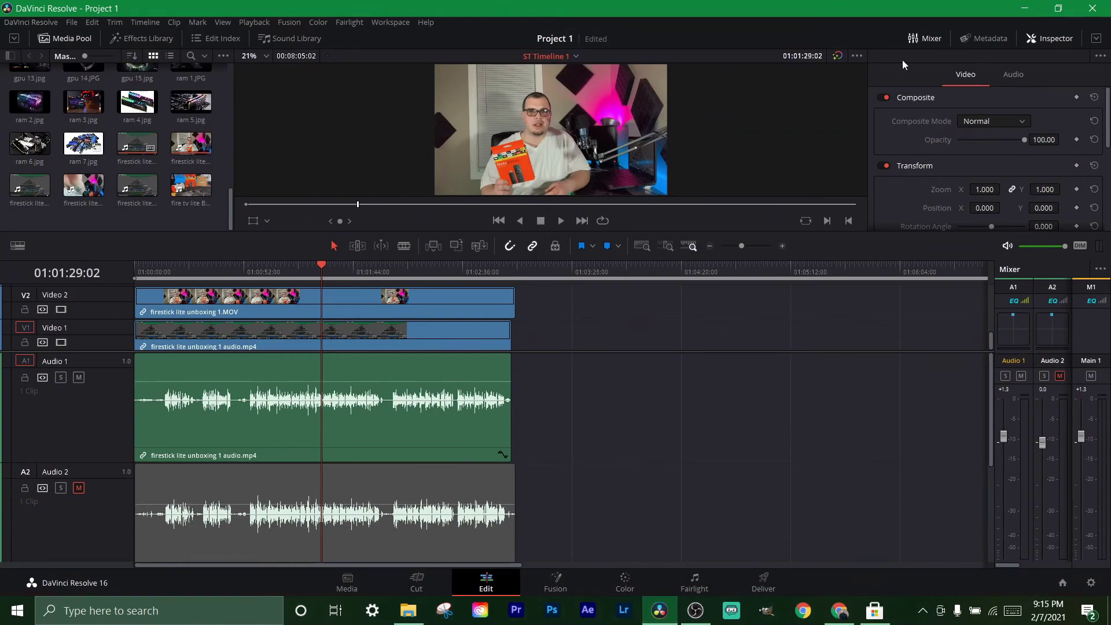